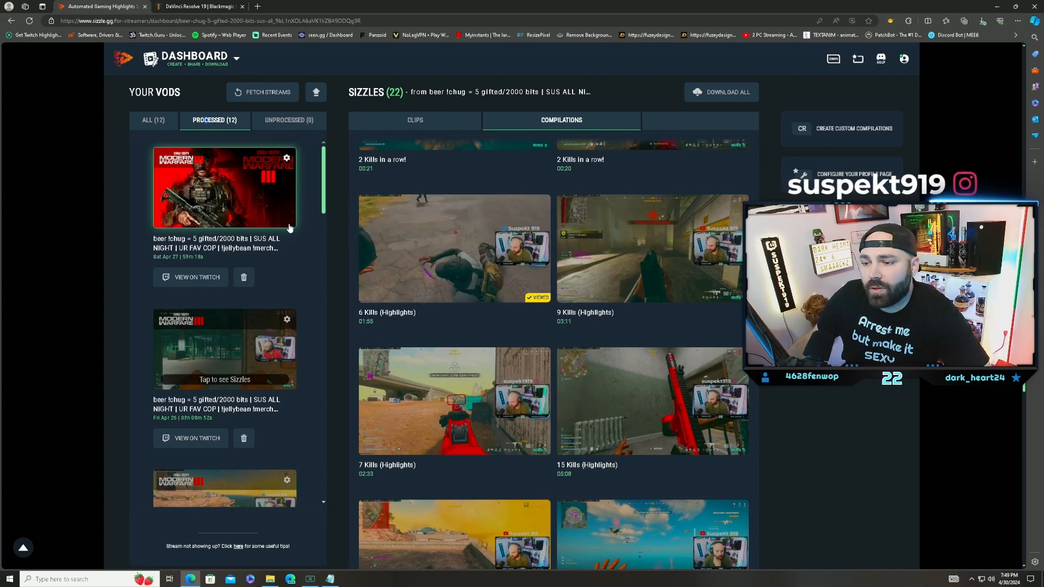
# Step: Look through the unprocessed streams, the highlight compilations and the individual clips on the Sizzle dashboard
pyautogui.click(303, 123)
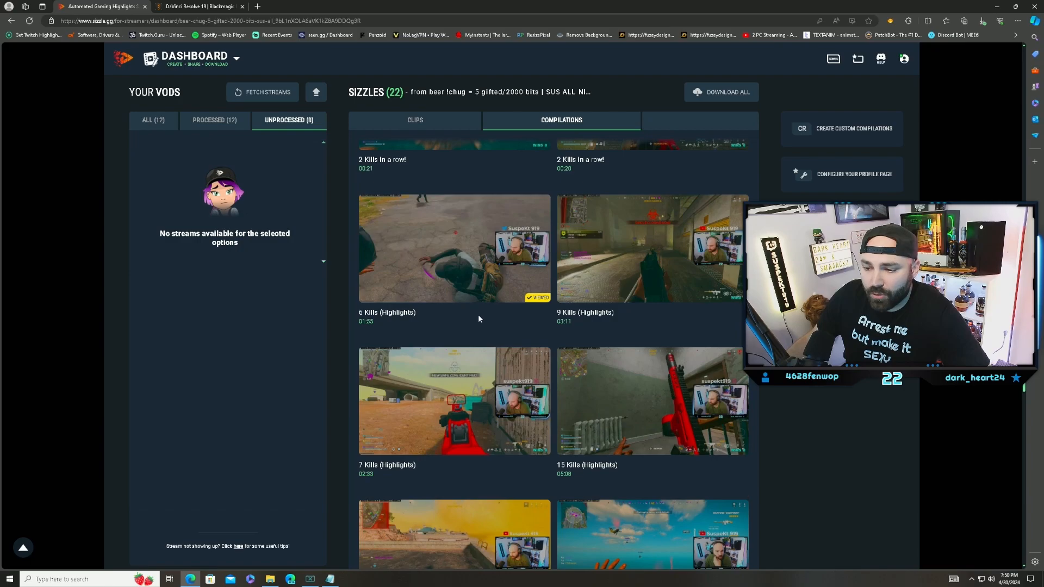
pyautogui.scroll(-3, 477, 337)
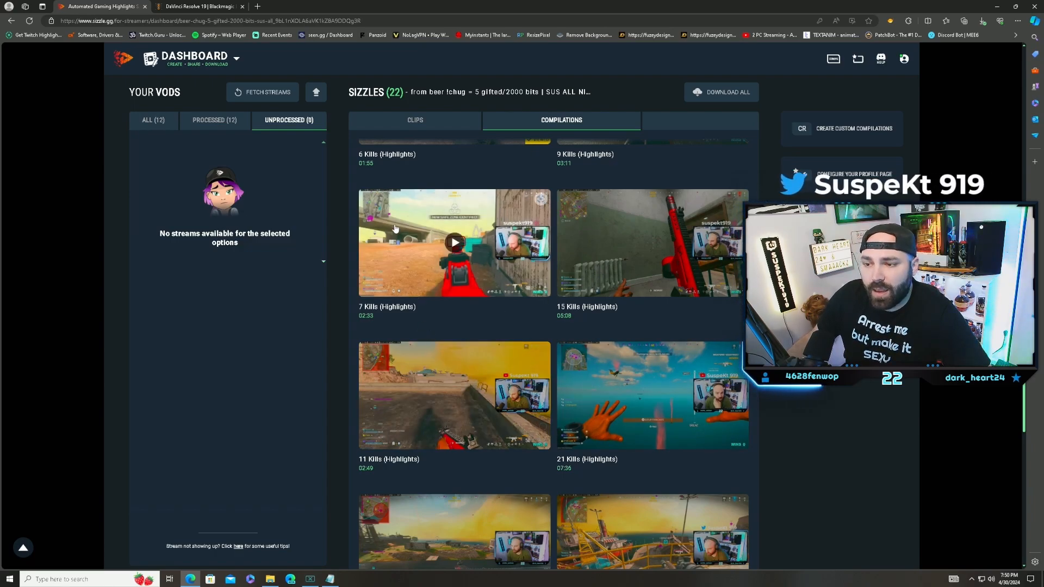
pyautogui.click(429, 120)
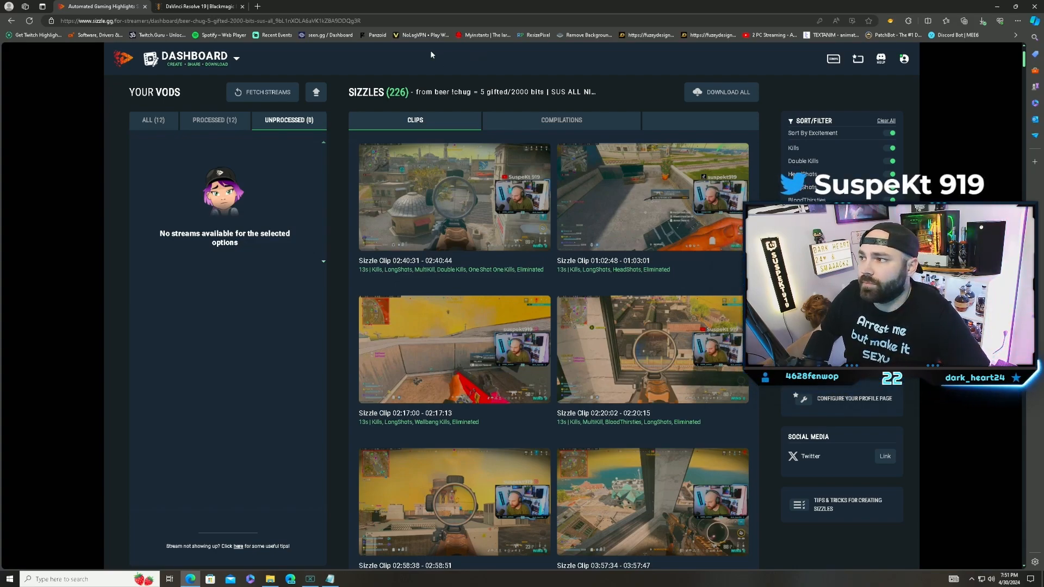
# Step: Run DaVinci_Resolve_18.6.6_Windows.exe from the downloaded folder and install the preselected DaVinci Resolve components
pyautogui.hotkey('ctrl', 'Tab')
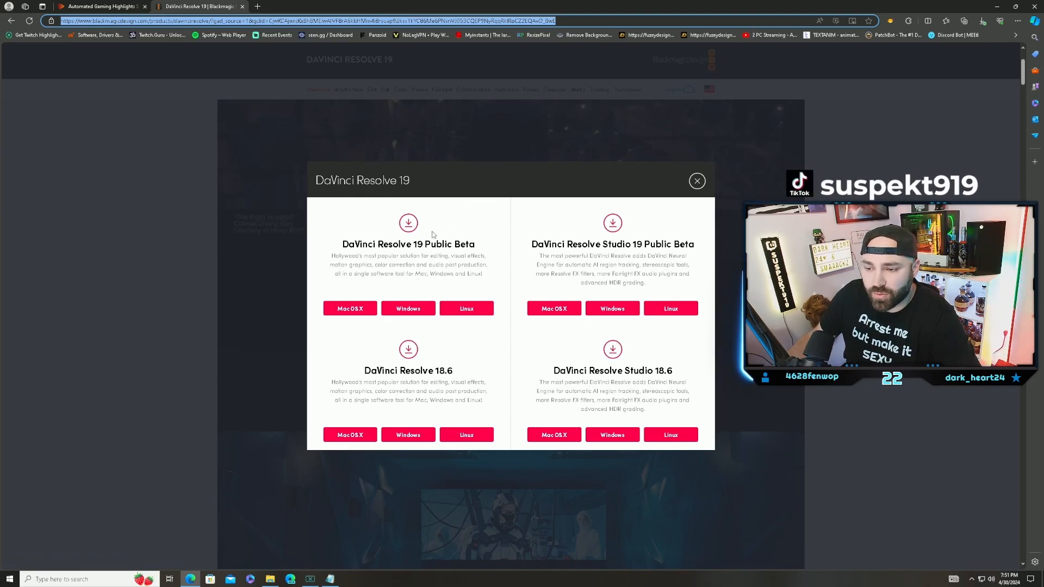
pyautogui.click(270, 579)
pyautogui.doubleClick(109, 88)
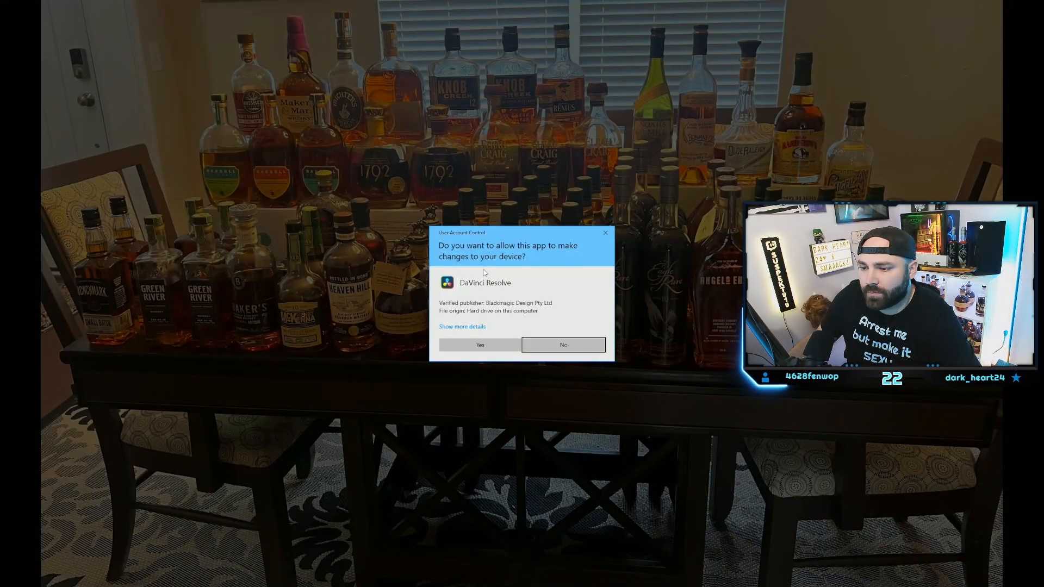
pyautogui.click(442, 344)
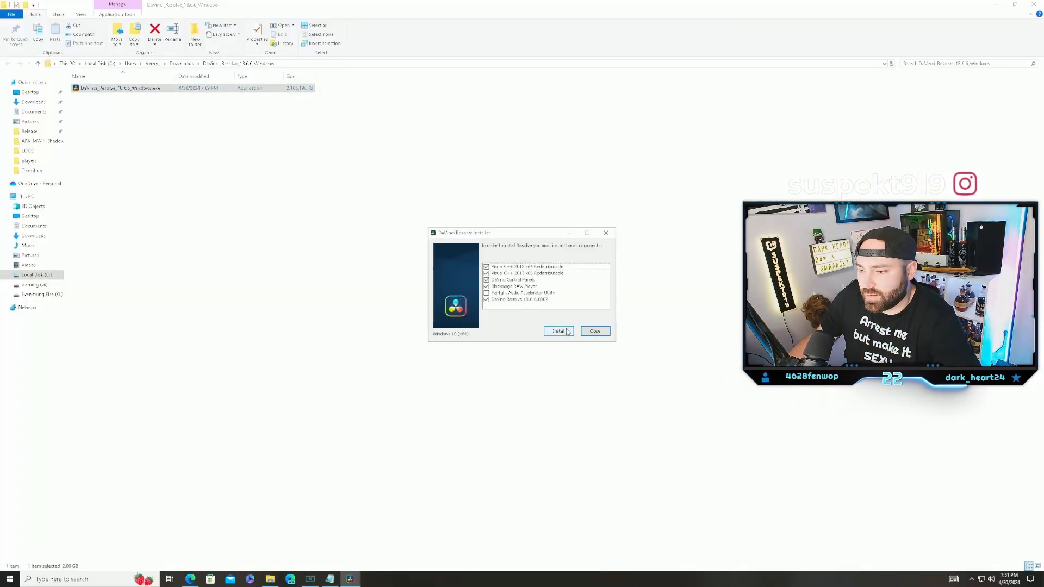
pyautogui.click(558, 331)
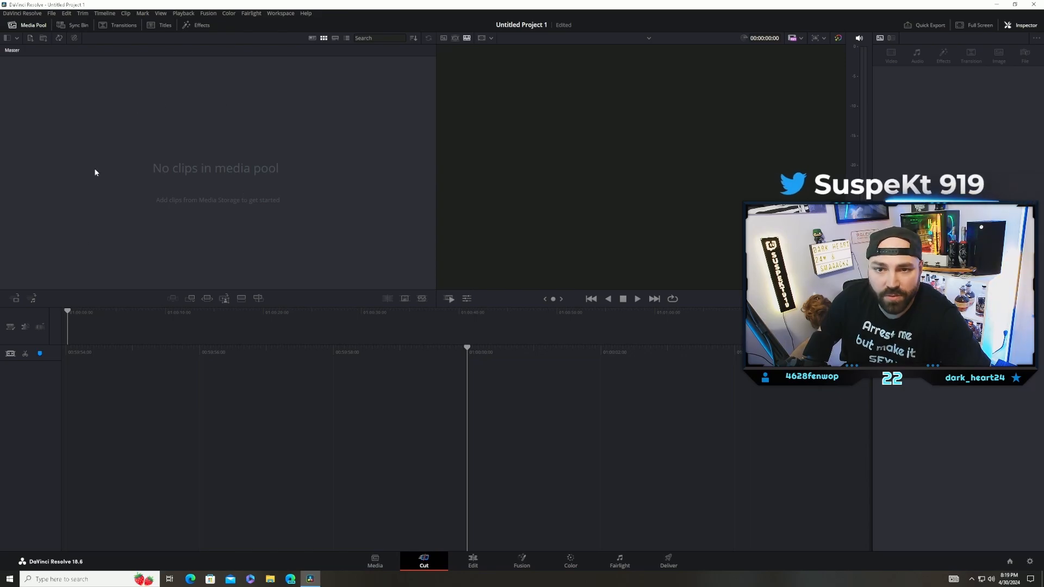
# Step: Set the project to vertical 1080 x 1920 resolution with the HD 1080p 60 video format and save the settings
pyautogui.click(52, 13)
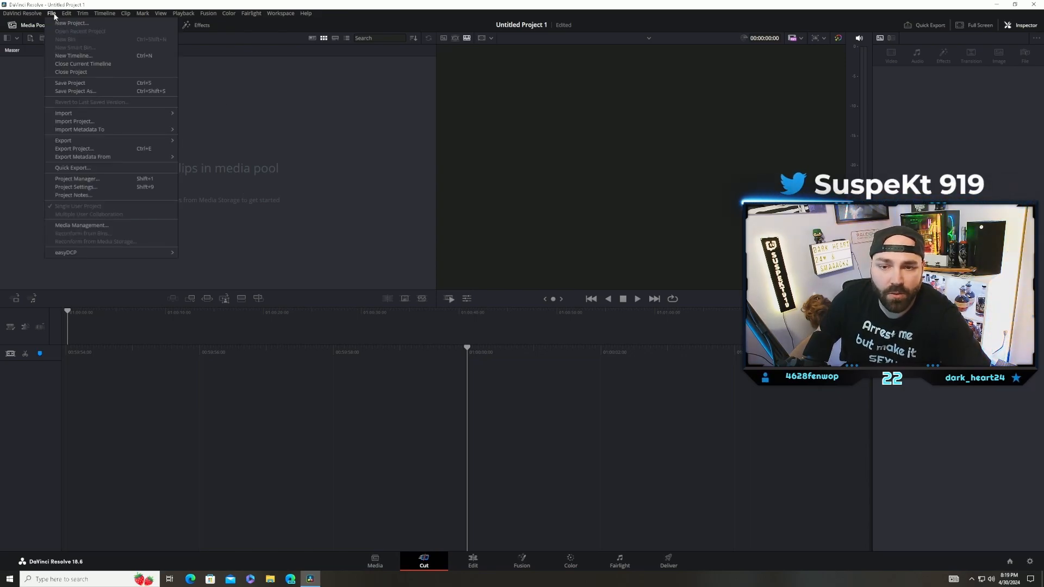
pyautogui.click(90, 188)
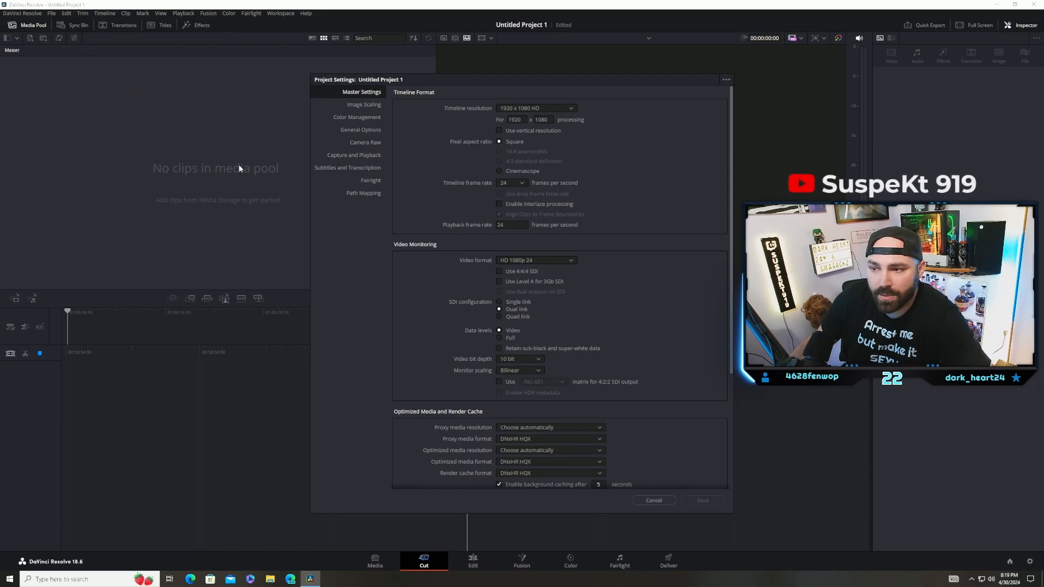
pyautogui.click(499, 131)
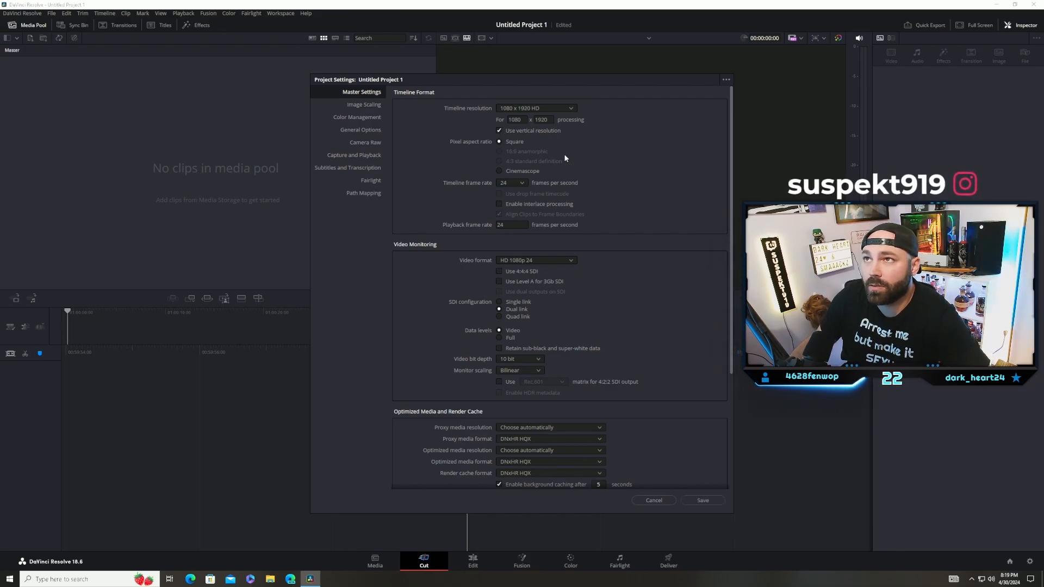
pyautogui.click(541, 260)
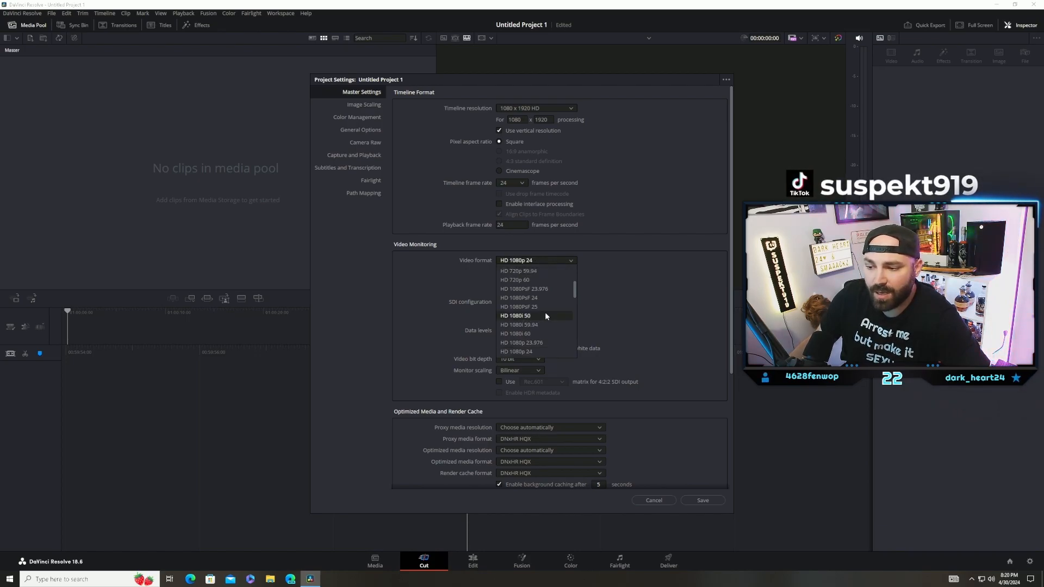
pyautogui.scroll(-4, 545, 316)
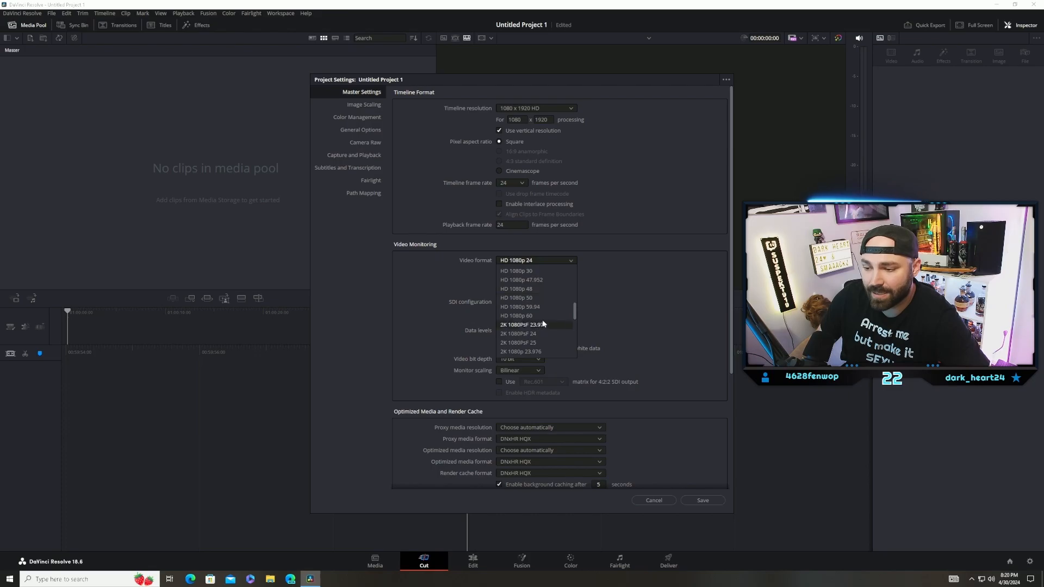
pyautogui.click(519, 316)
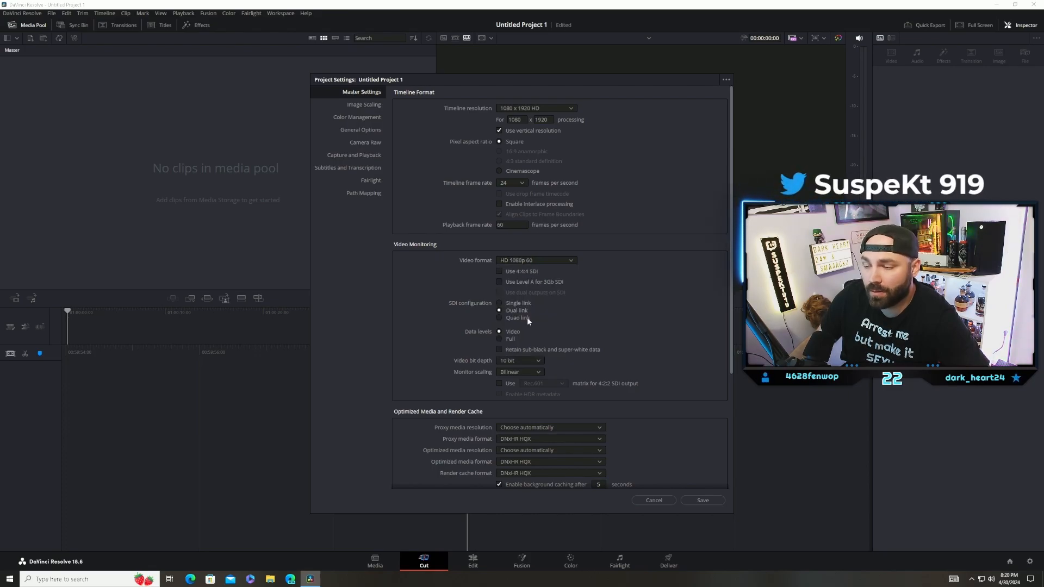
pyautogui.scroll(-3, 614, 357)
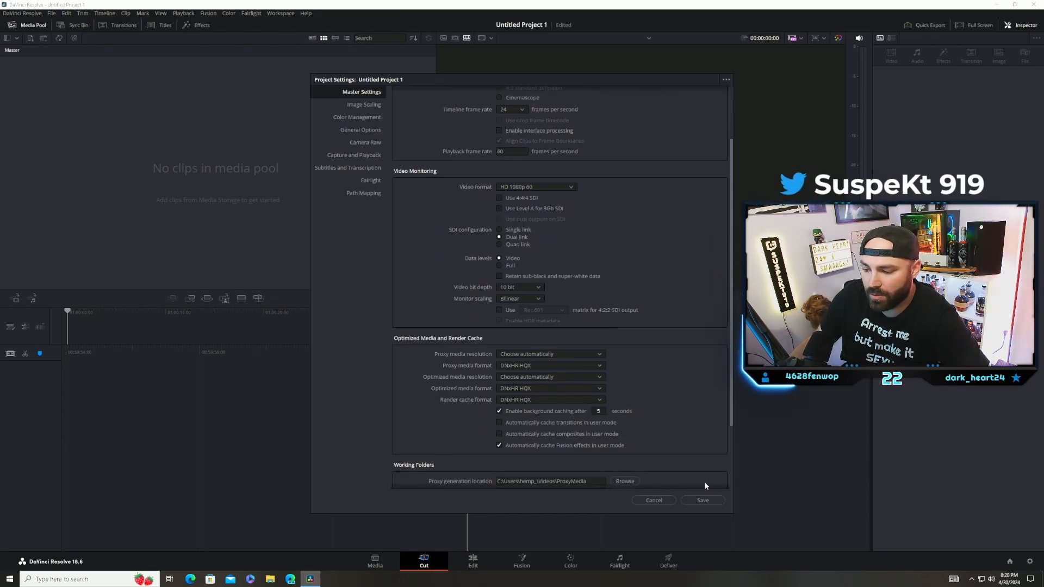
pyautogui.click(703, 500)
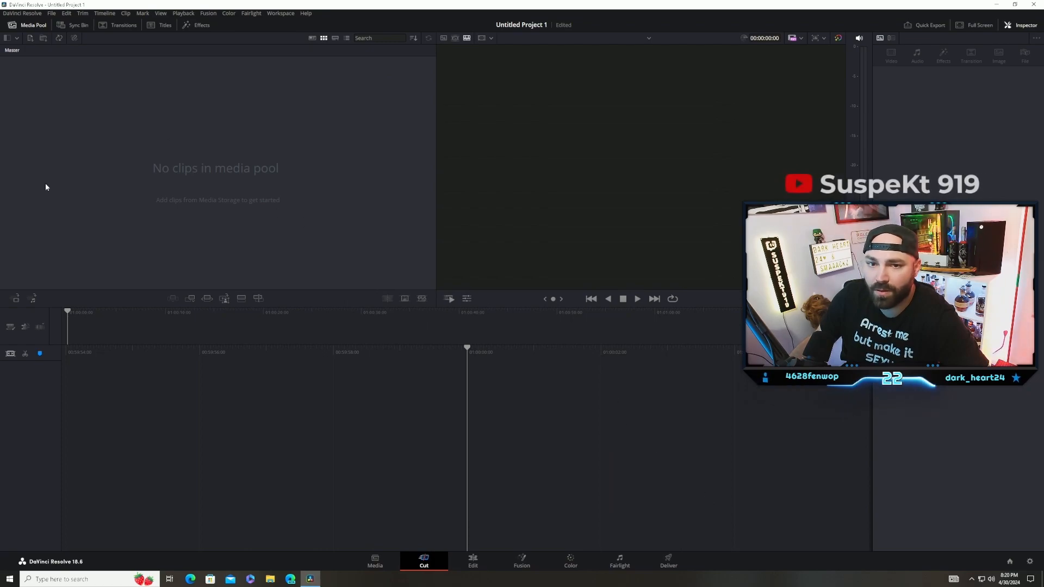
# Step: Import the 6 Kills (Highlights) MP4 with the project frame rate changed to match, and place it on the timeline
pyautogui.click(54, 15)
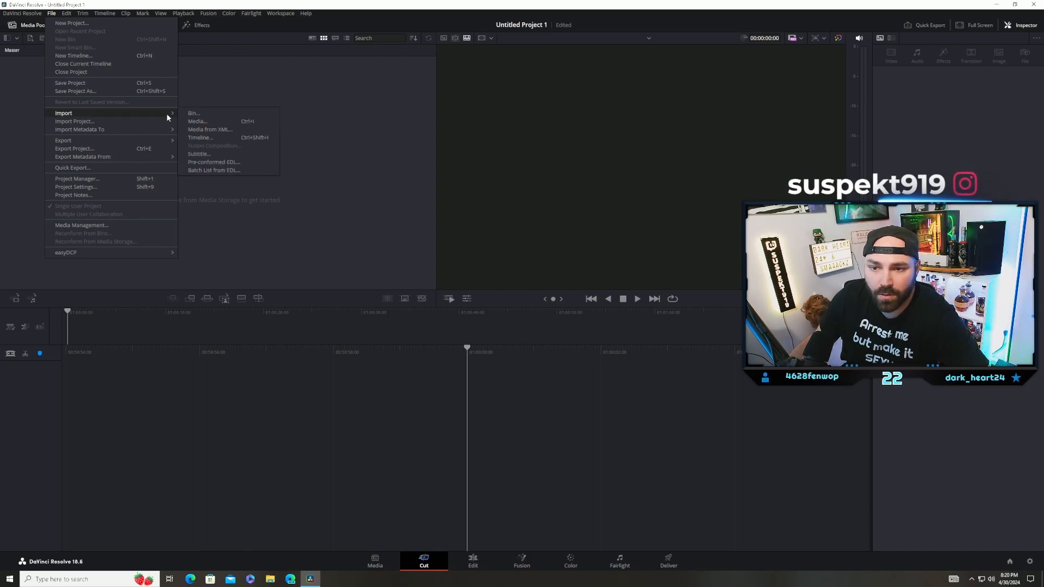
pyautogui.click(197, 115)
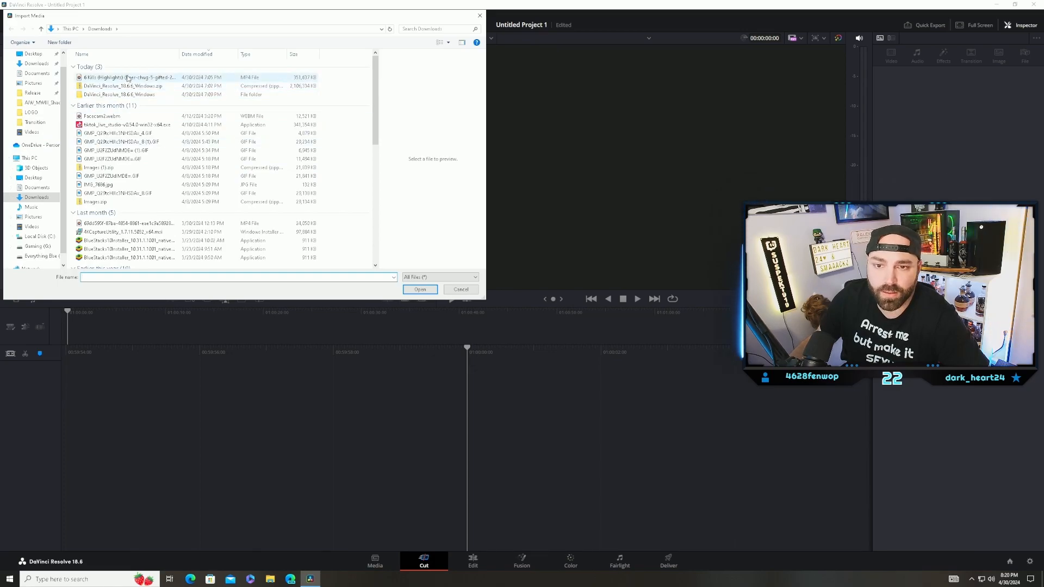
pyautogui.doubleClick(133, 79)
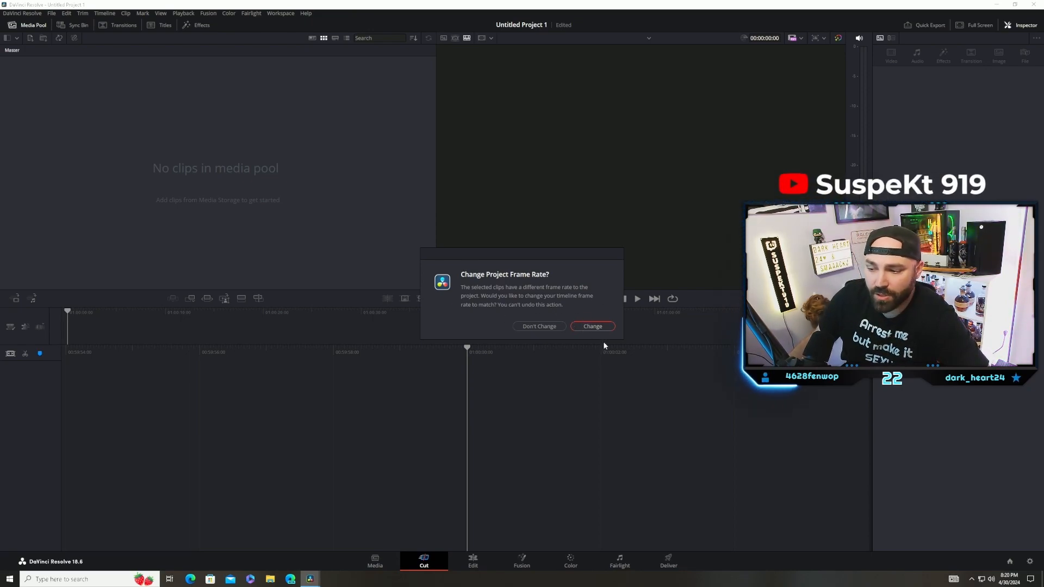
pyautogui.click(593, 326)
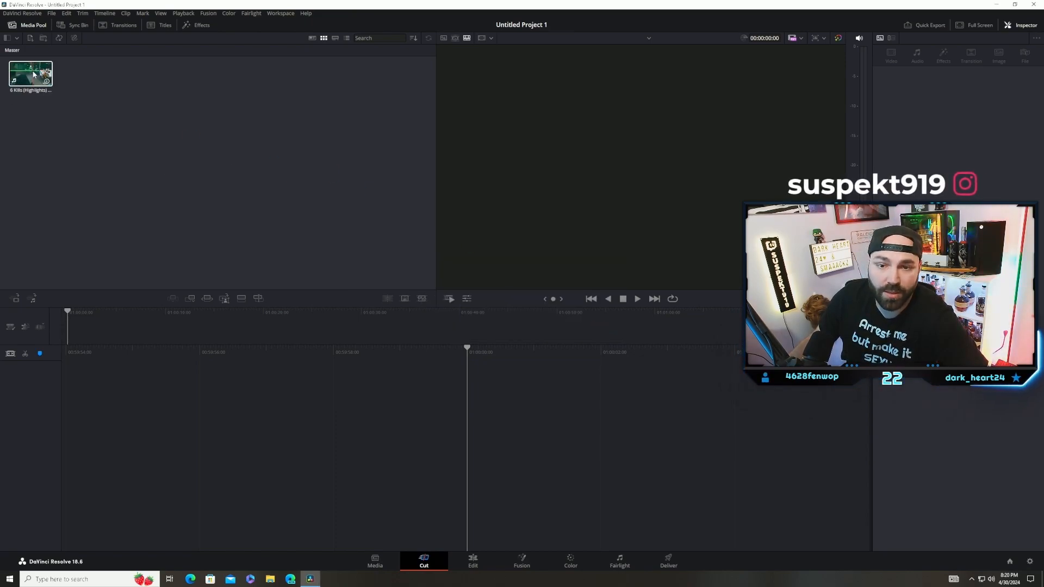
pyautogui.moveTo(31, 69); pyautogui.dragTo(475, 367)
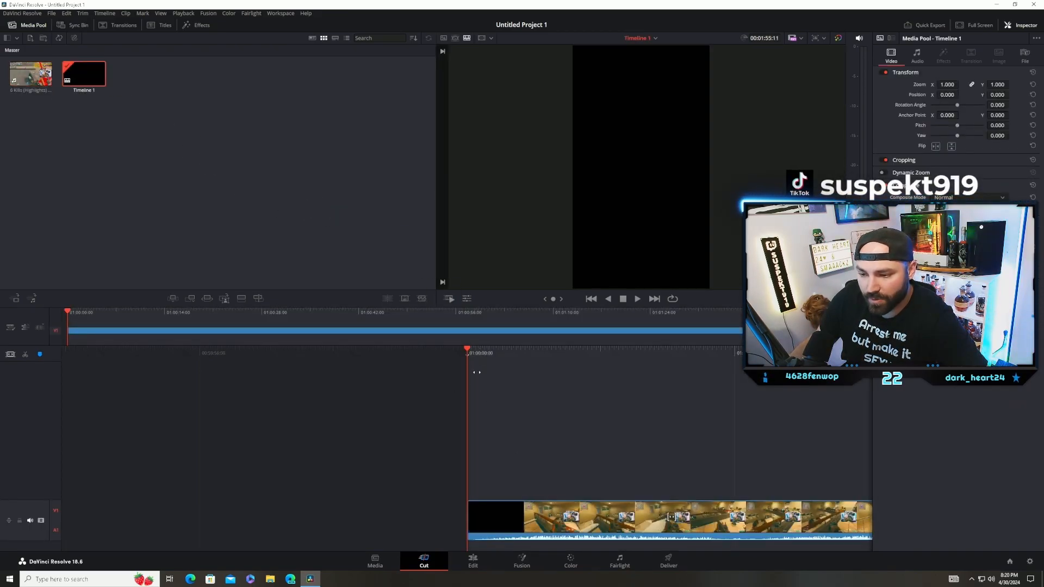
# Step: On the Edit page, stack a second copy of the clip on Video 2 and mute Audio 2
pyautogui.click(477, 568)
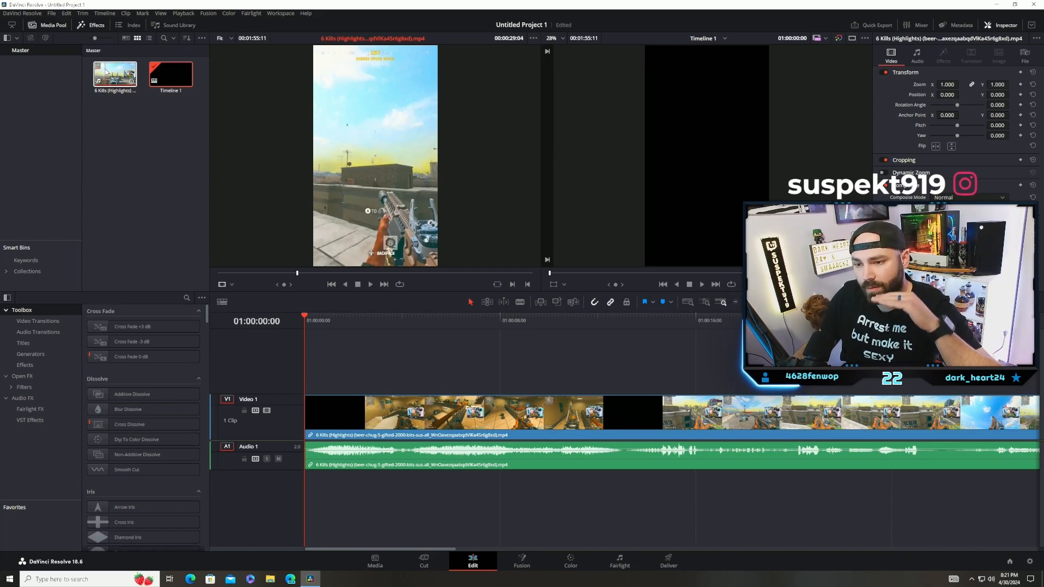
pyautogui.click(114, 74)
pyautogui.moveTo(115, 74); pyautogui.dragTo(319, 375)
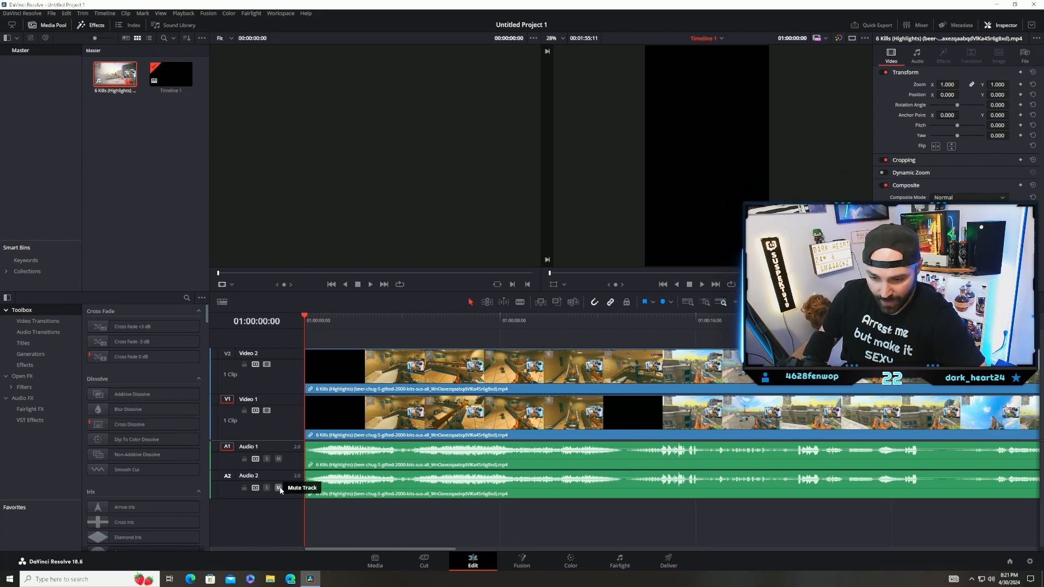
pyautogui.click(279, 488)
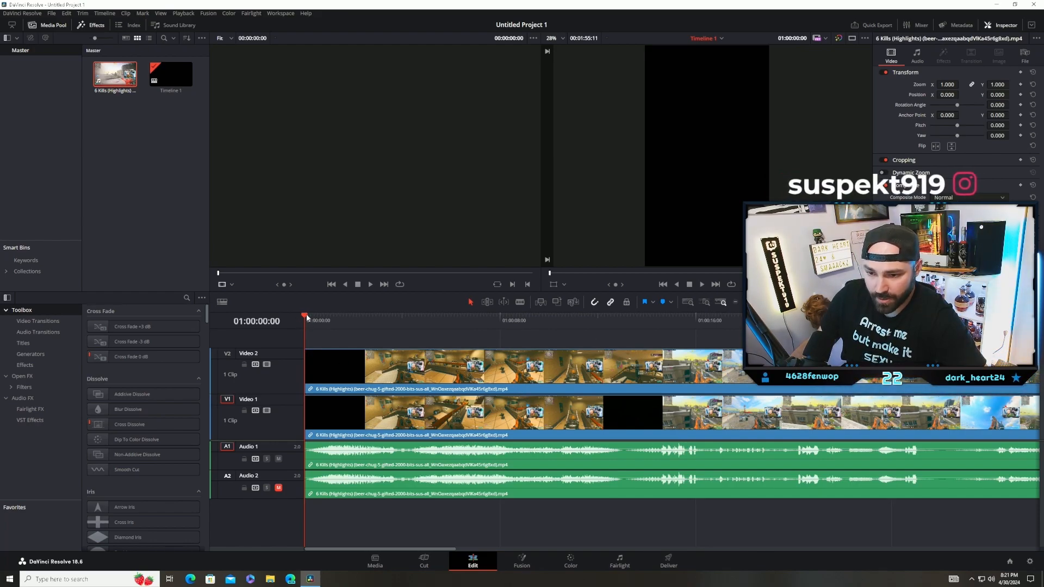
# Step: Move the playhead to 01:00:01:57 and set the Video 2 clip's zoom to 0.8
pyautogui.moveTo(310, 321); pyautogui.dragTo(351, 317)
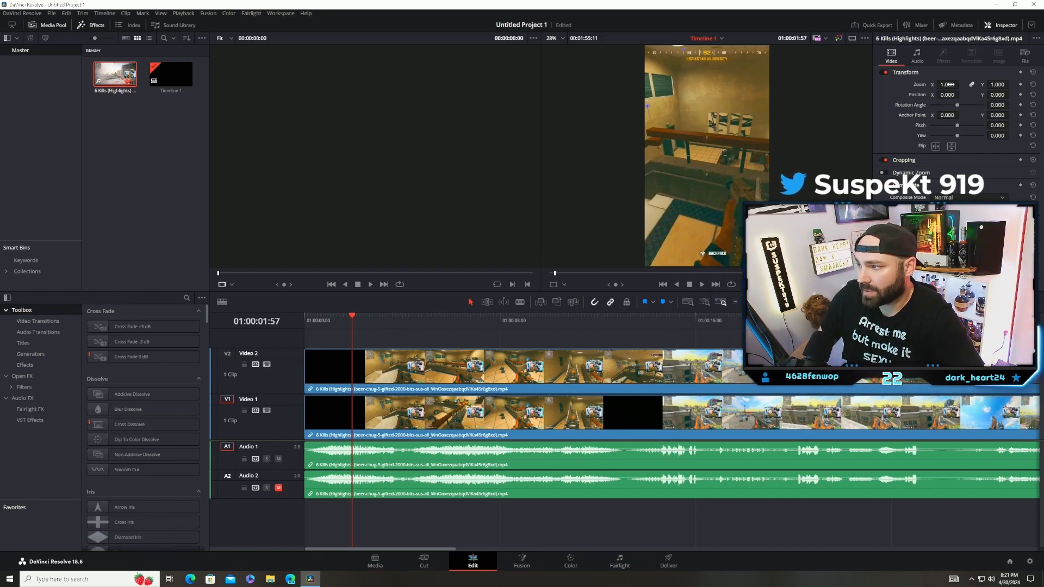
pyautogui.write('.8')
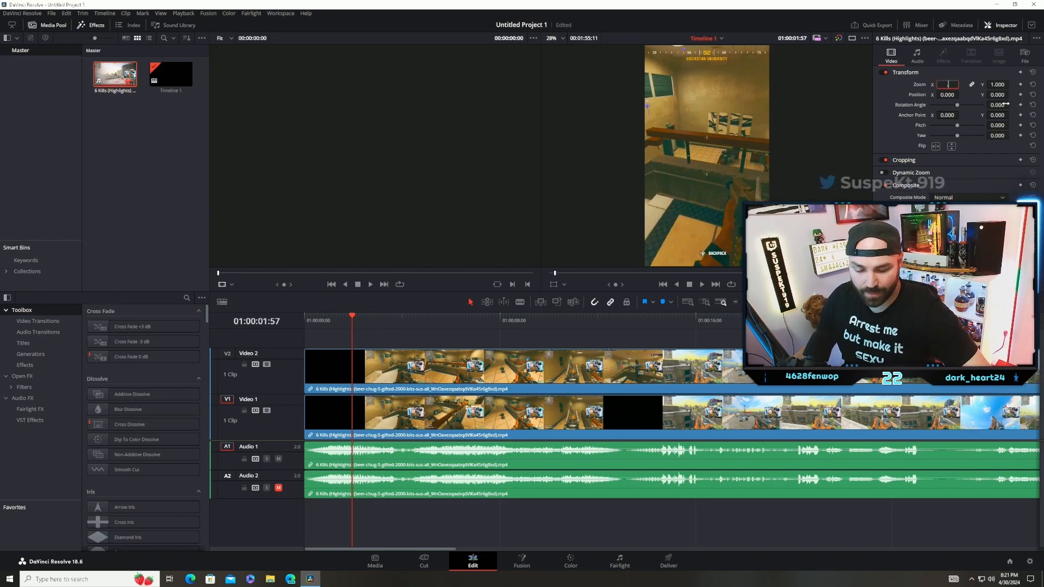
pyautogui.press('Return')
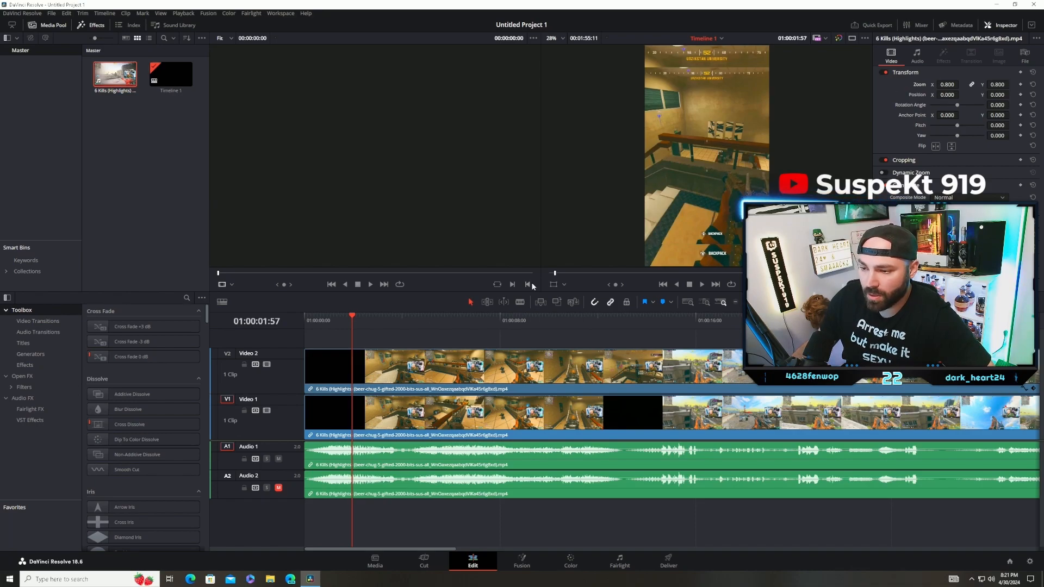
# Step: Crop the Video 2 clip tightly around the webcam picture, shifting its X position to -299 to bring the webcam into frame
pyautogui.click(564, 285)
pyautogui.click(570, 308)
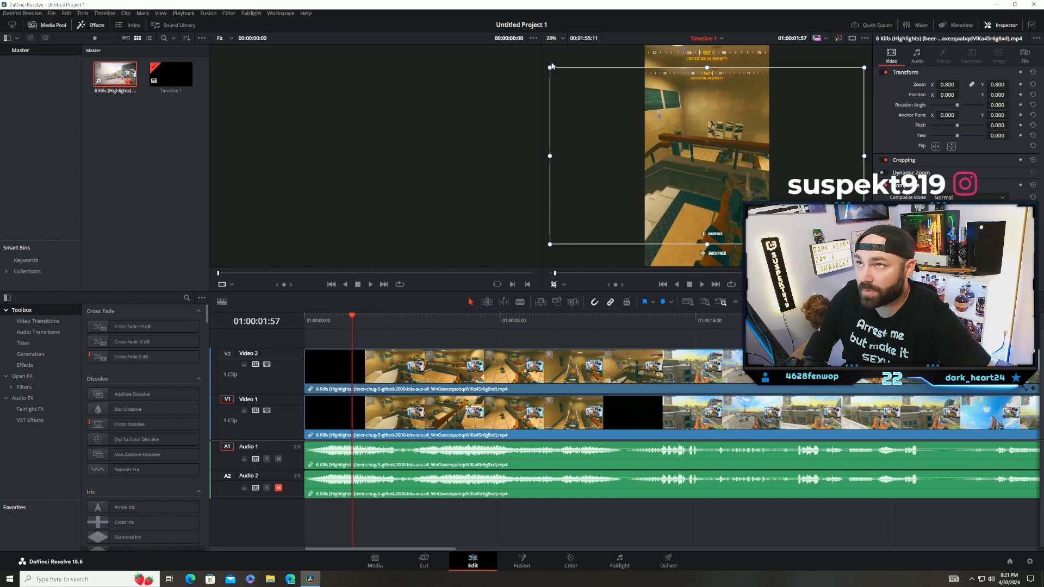
pyautogui.moveTo(550, 68); pyautogui.dragTo(689, 112)
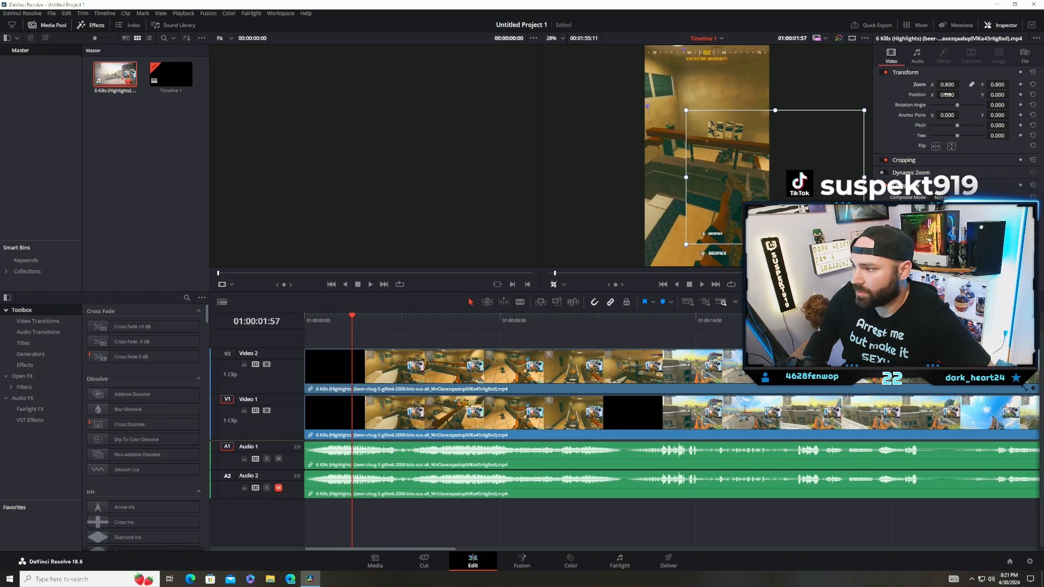
pyautogui.moveTo(947, 94); pyautogui.dragTo(822, 94)
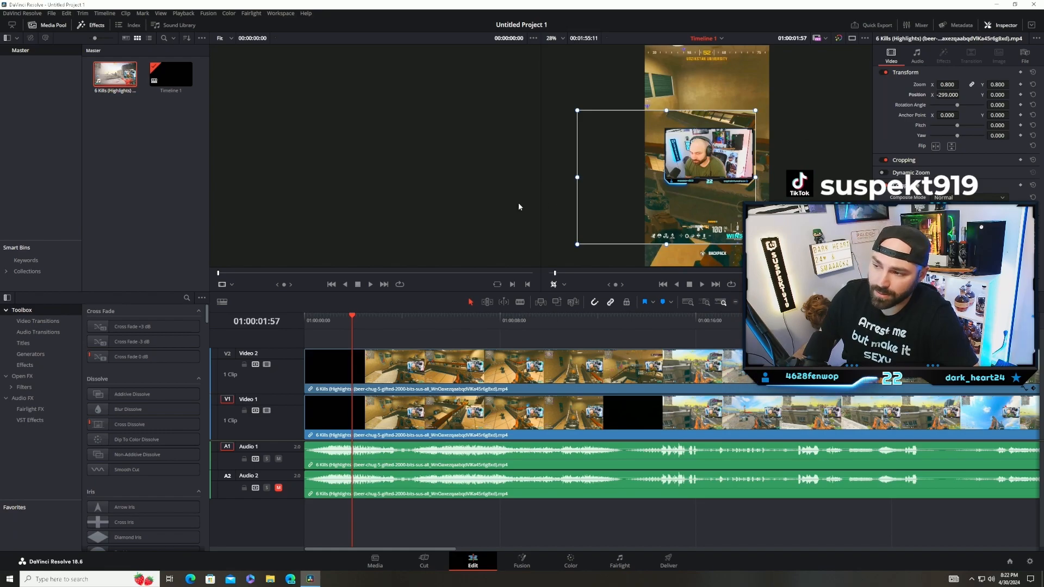
pyautogui.moveTo(577, 244); pyautogui.dragTo(664, 178)
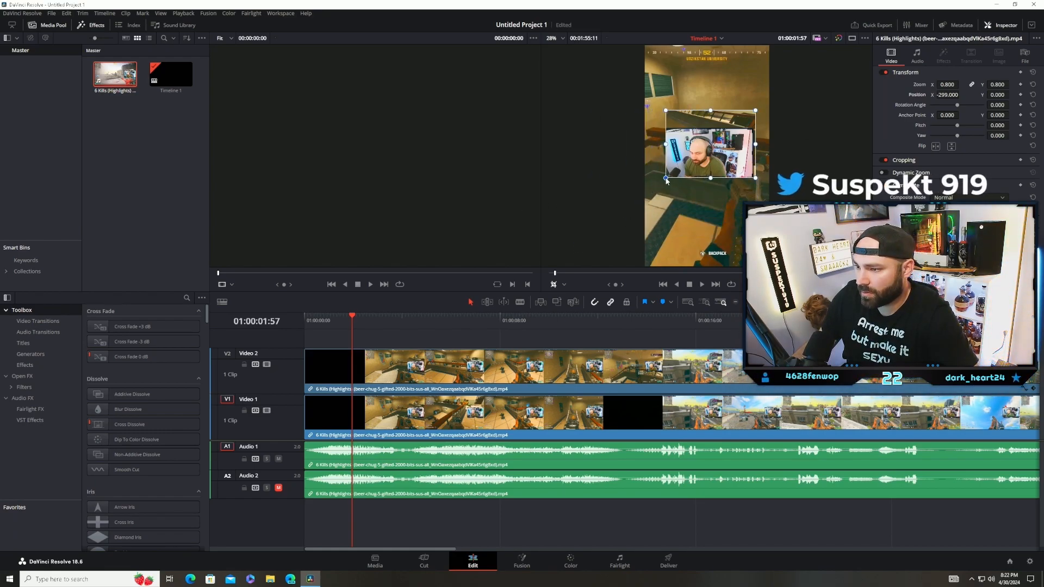
pyautogui.moveTo(754, 111); pyautogui.dragTo(750, 128)
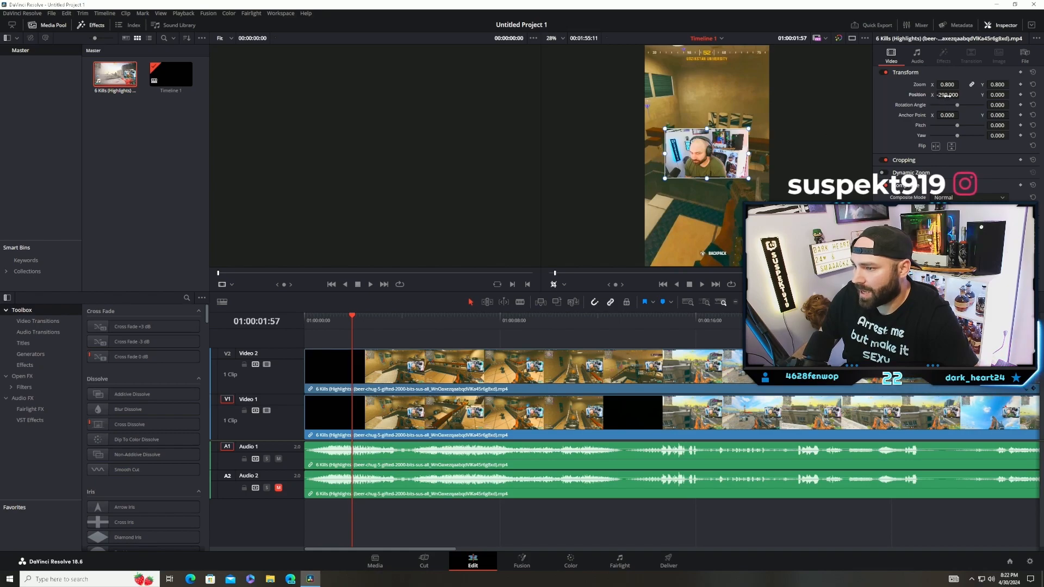
# Step: Move the cropped webcam picture to X -298, Y 722 at the frame's upper edge and check it at 01:00:09:52
pyautogui.moveTo(957, 94); pyautogui.dragTo(960, 95)
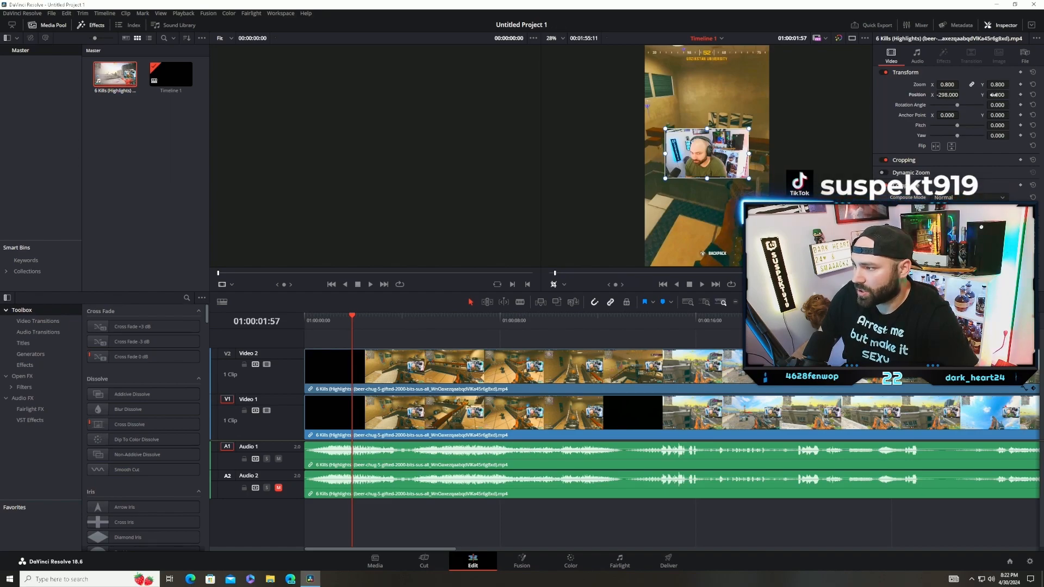
pyautogui.moveTo(997, 95)
pyautogui.mouseDown()
pyautogui.moveTo(1011, 95)
pyautogui.moveTo(967, 98)
pyautogui.moveTo(1011, 95)
pyautogui.mouseUp()
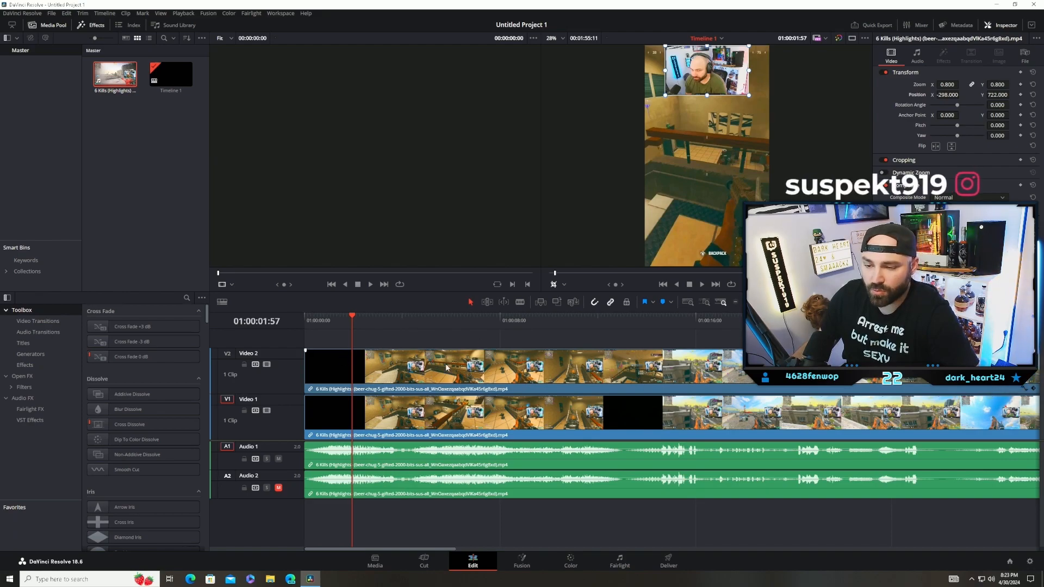
pyautogui.moveTo(350, 316); pyautogui.dragTo(546, 371)
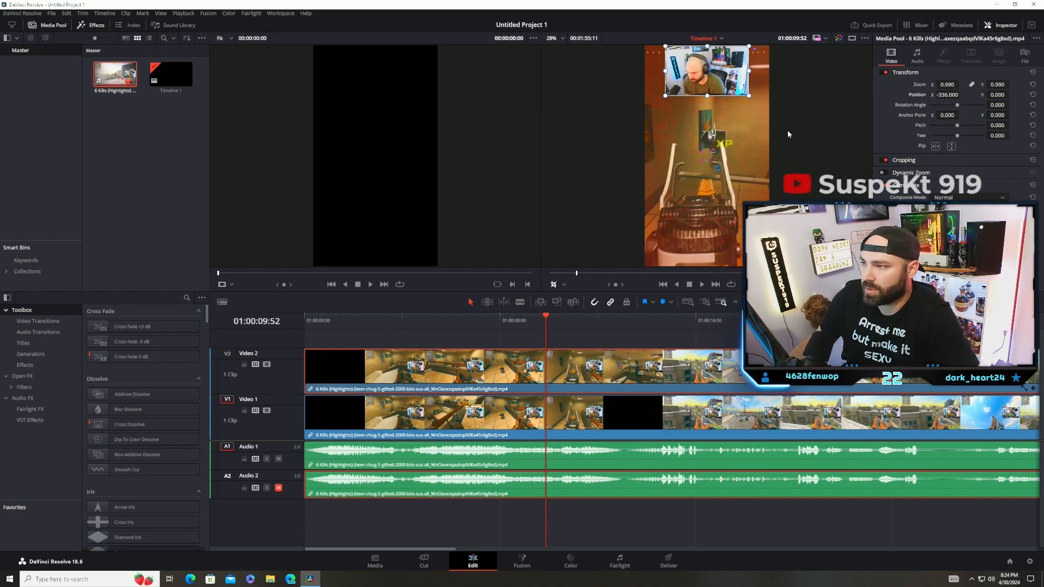
# Step: Quick-export the timeline with the H.264 Master preset into the Videos folder as test
pyautogui.click(866, 27)
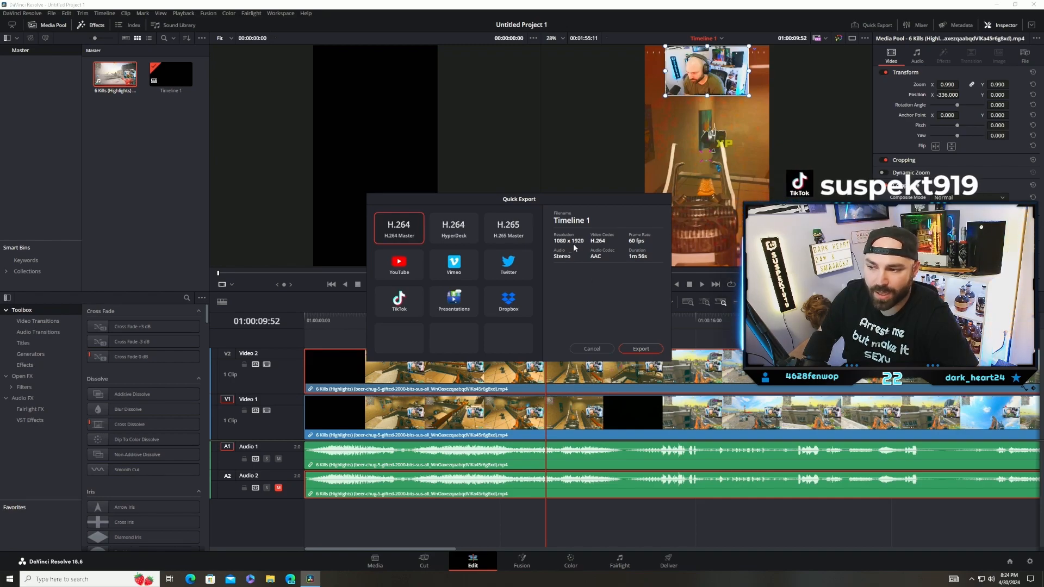
pyautogui.click(657, 350)
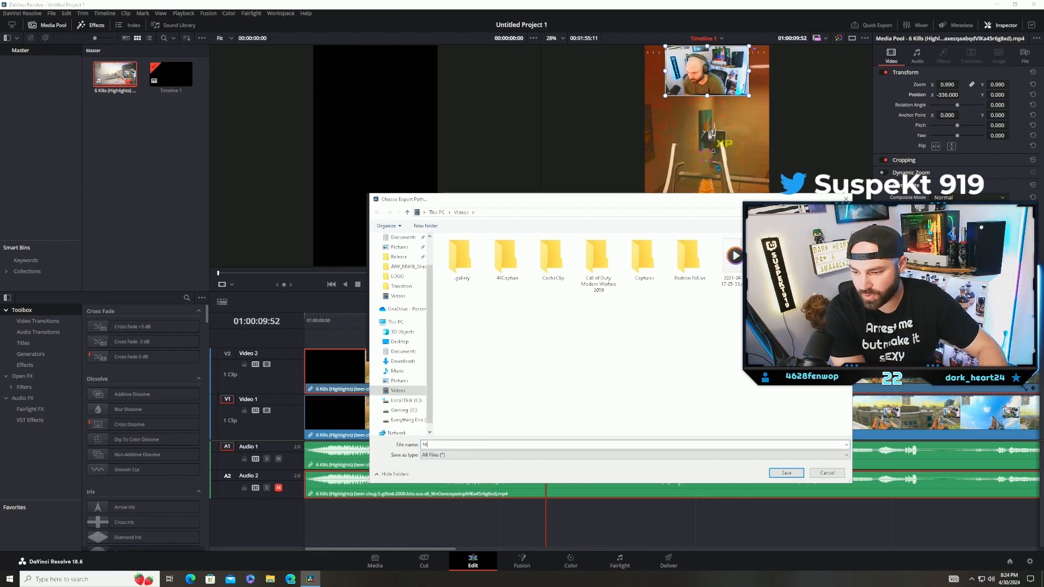
pyautogui.press('Return')
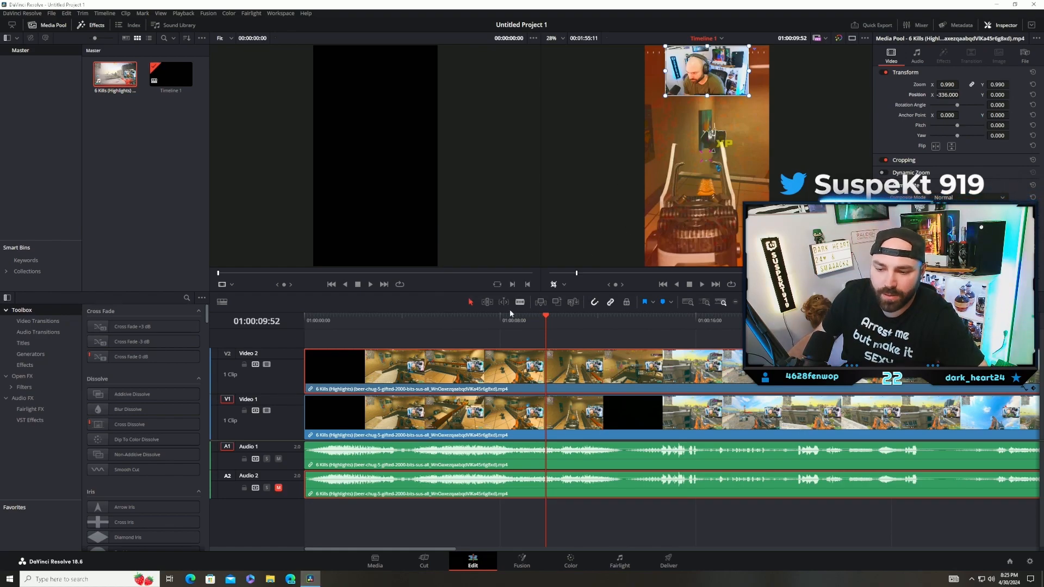
# Step: Open the exported test.mov from the Videos folder to review it
pyautogui.click(270, 579)
pyautogui.scroll(-1, 290, 354)
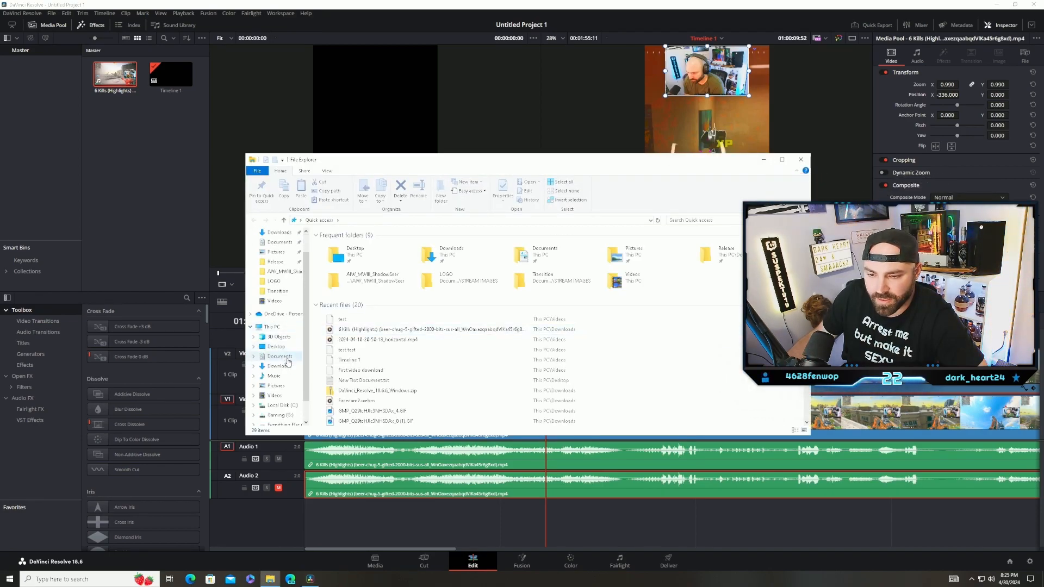
pyautogui.click(274, 395)
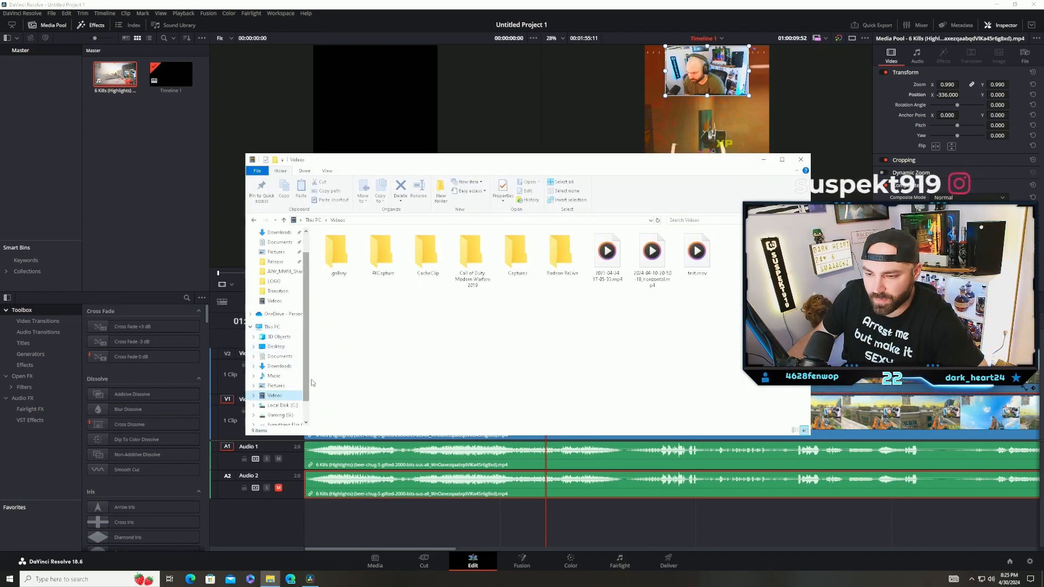
pyautogui.doubleClick(697, 253)
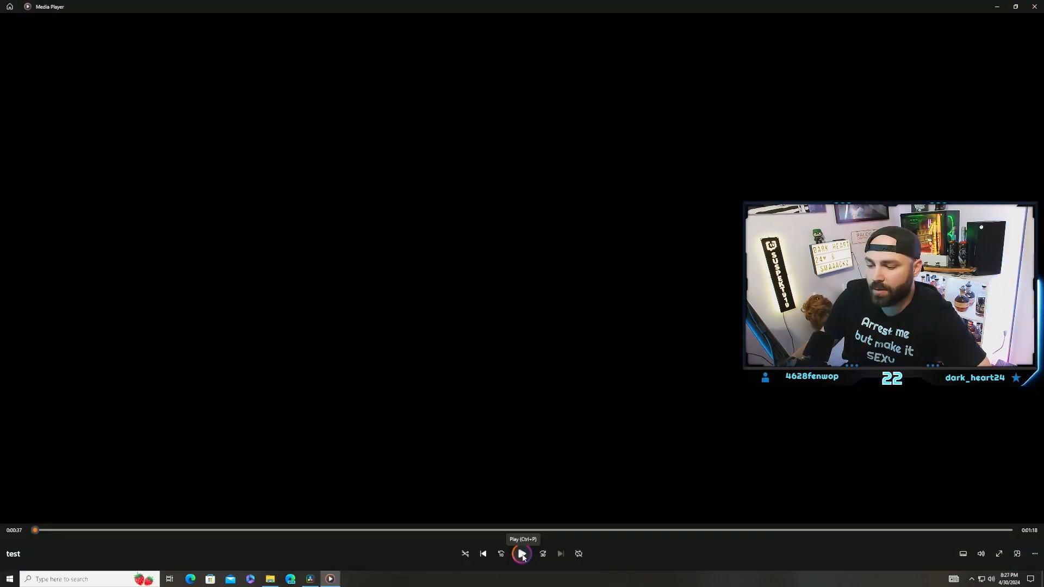